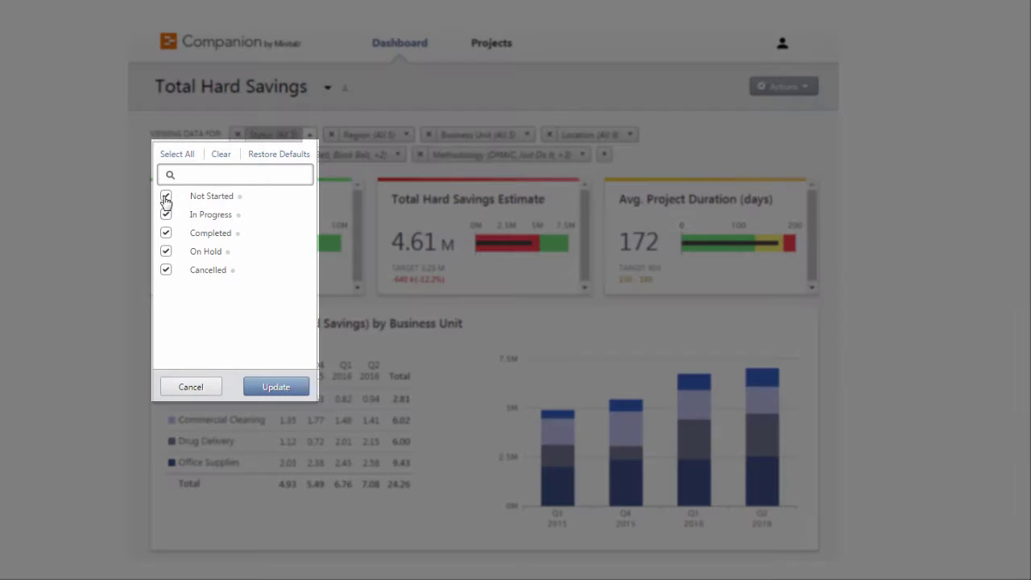
Exclude In Progress, On Hold and Cancelled statuses and two mentors/coaches from the dashboard filters.
left_click(166, 215)
left_click(166, 252)
left_click(166, 270)
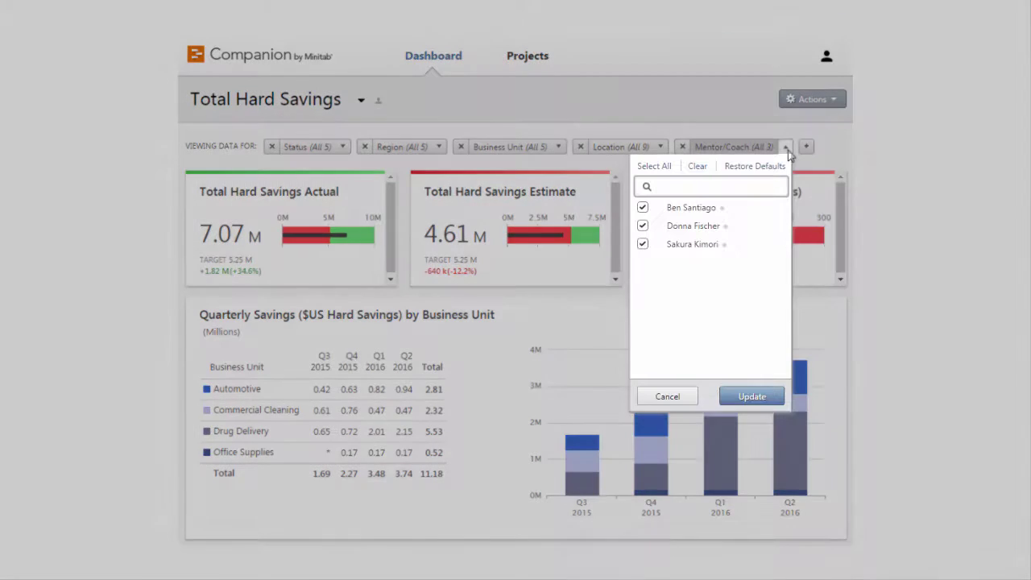
left_click(642, 207)
left_click(644, 227)
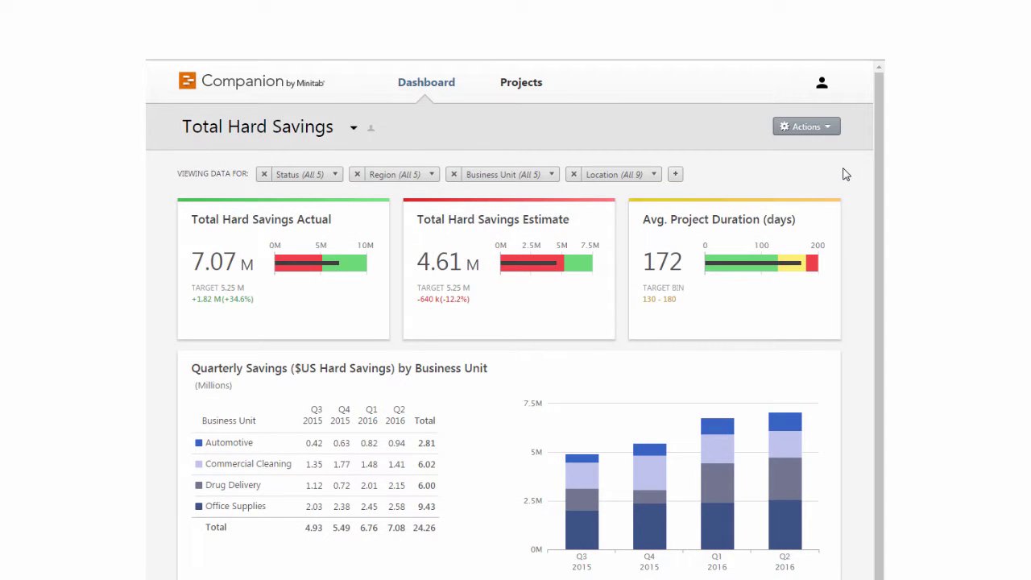
Put the report in edit mode and add a static filter named 'Completed Auto'.
left_click(830, 127)
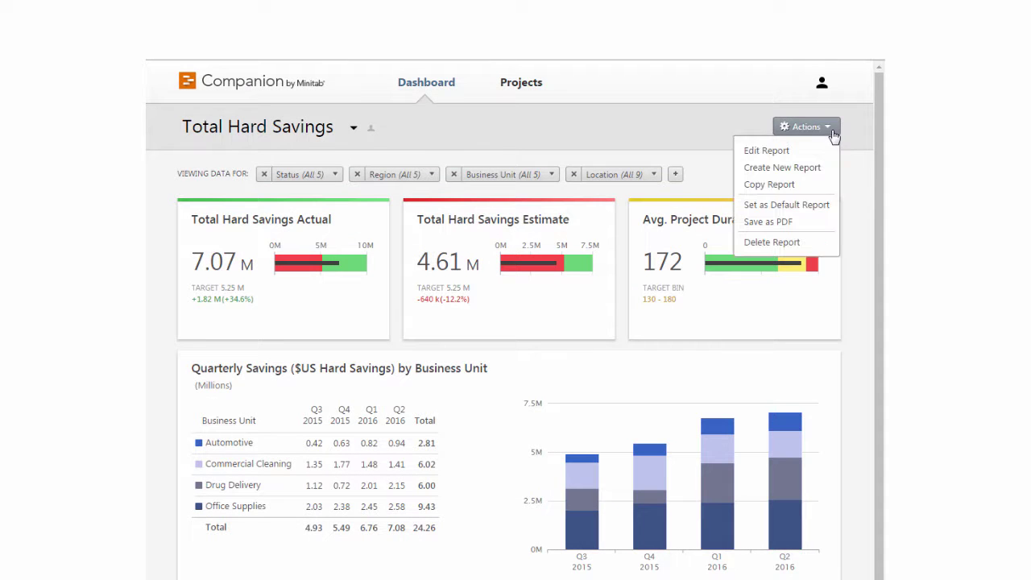
left_click(831, 148)
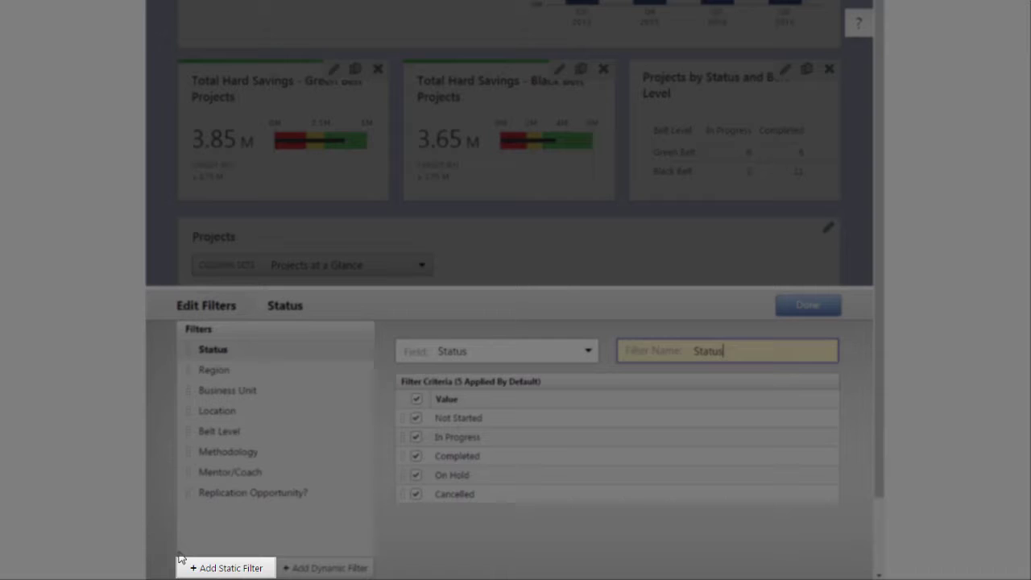
left_click(213, 568)
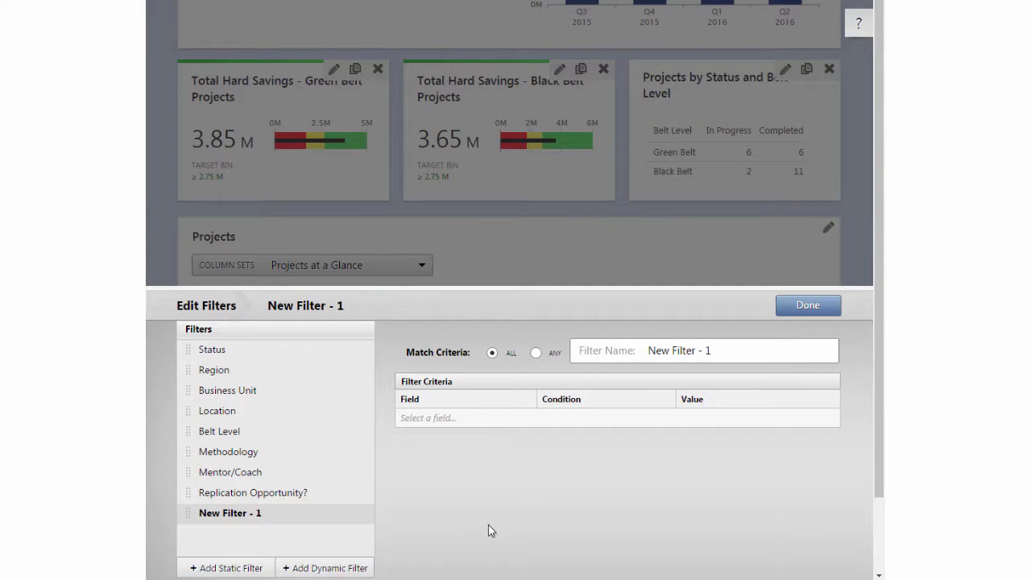
left_click_drag(842, 355, 594, 307)
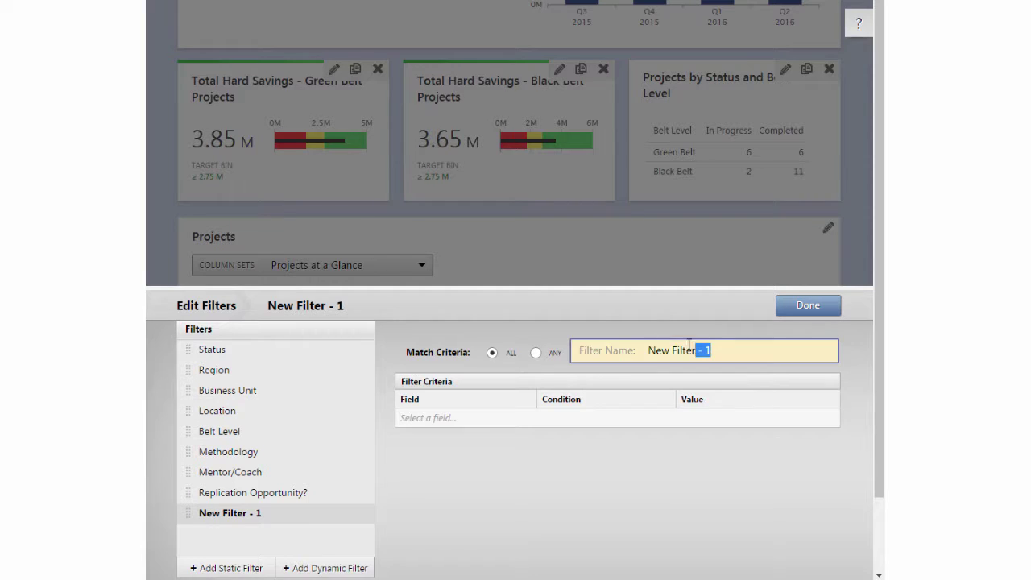
type("Completed")
type(" Auto")
key("Return")
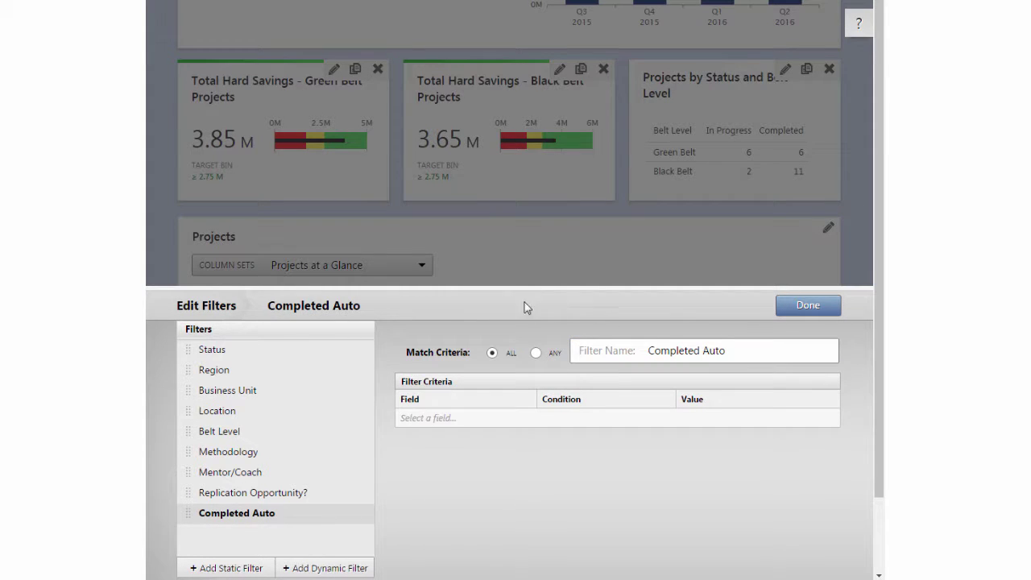
Add the first criterion: Business Unit is Automotive.
left_click(447, 422)
left_click(448, 458)
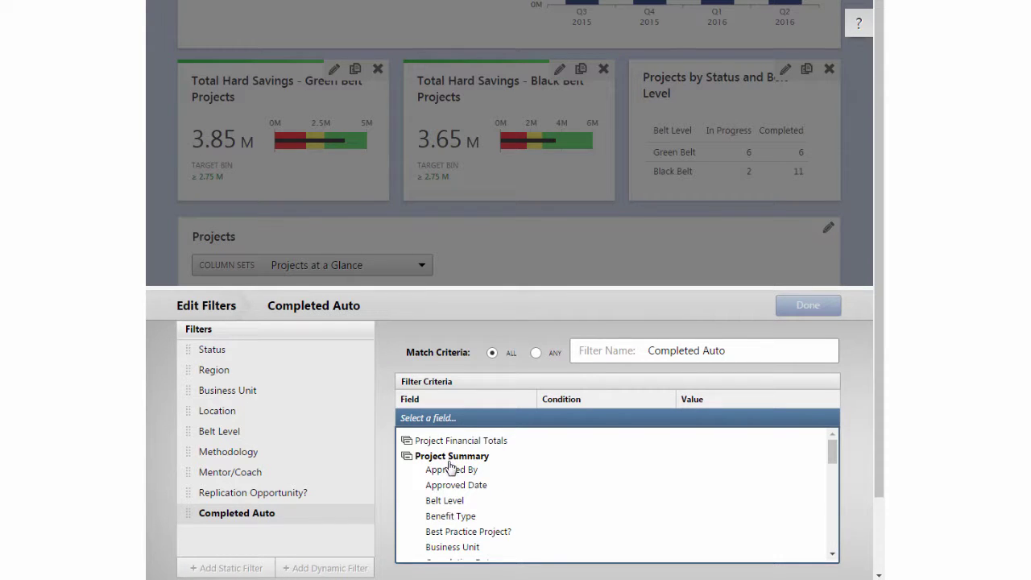
left_click(451, 546)
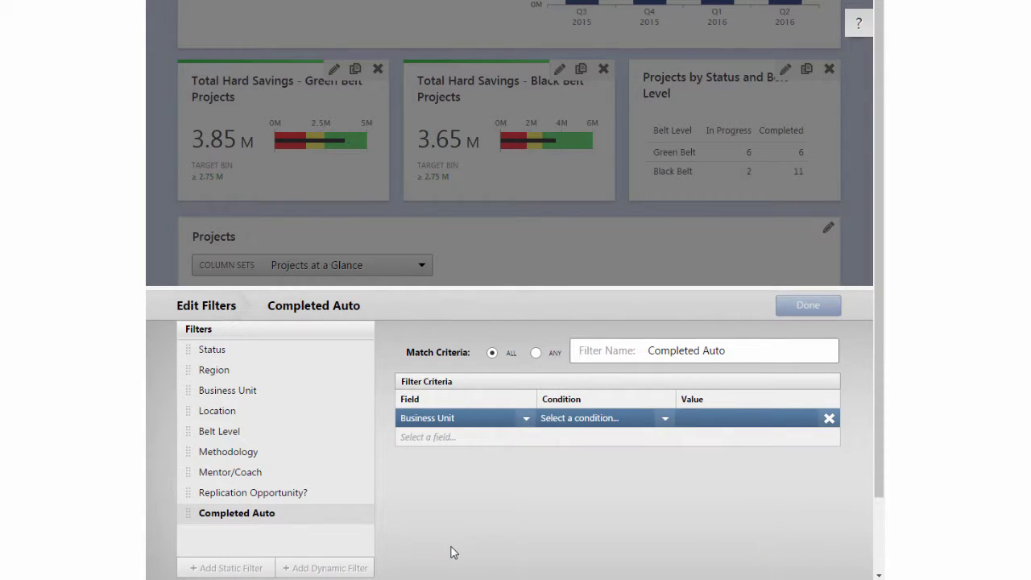
left_click(591, 418)
left_click(589, 436)
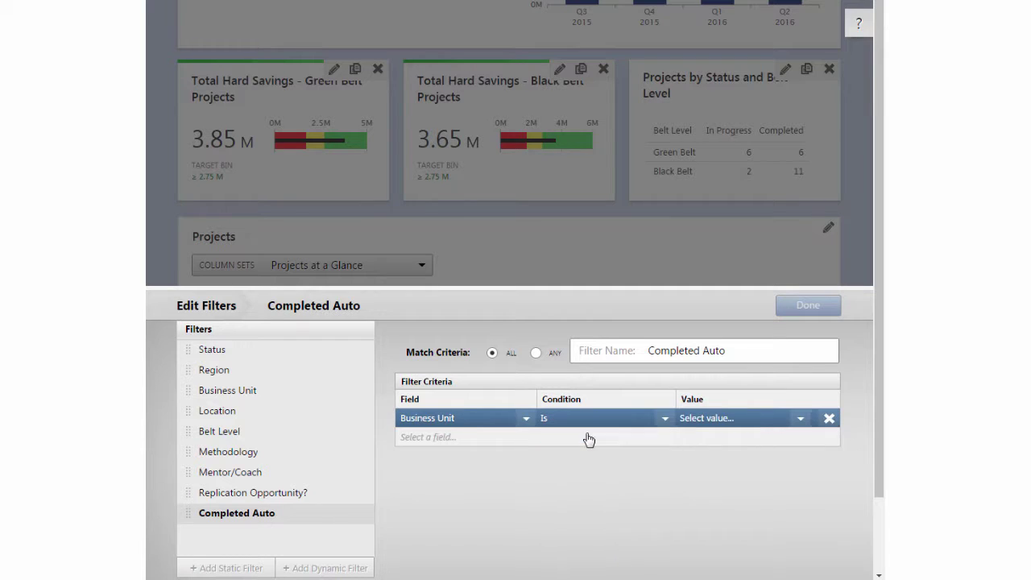
left_click(734, 421)
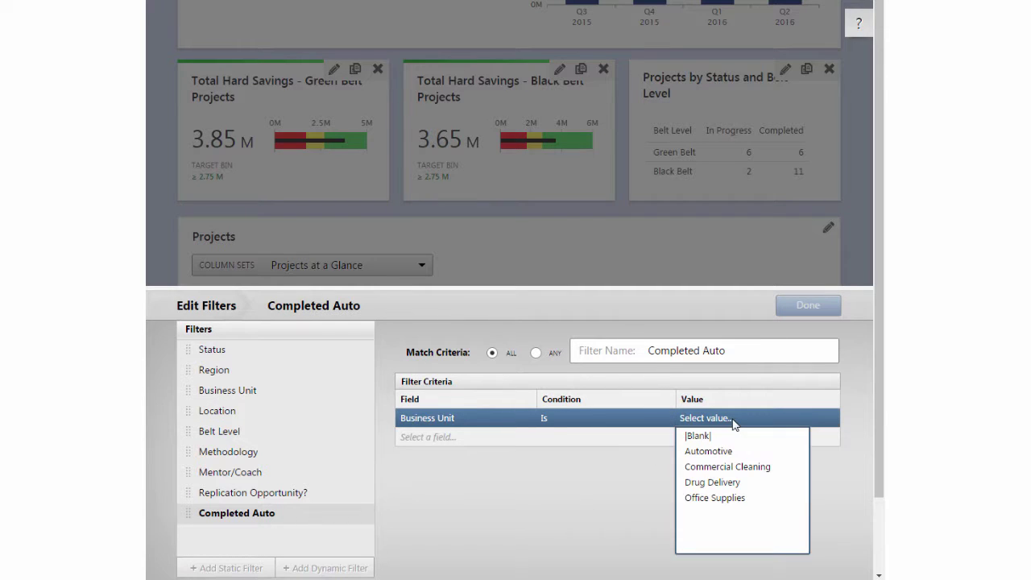
left_click(784, 454)
Add a second criterion: Status is Completed.
left_click(425, 443)
left_click(426, 444)
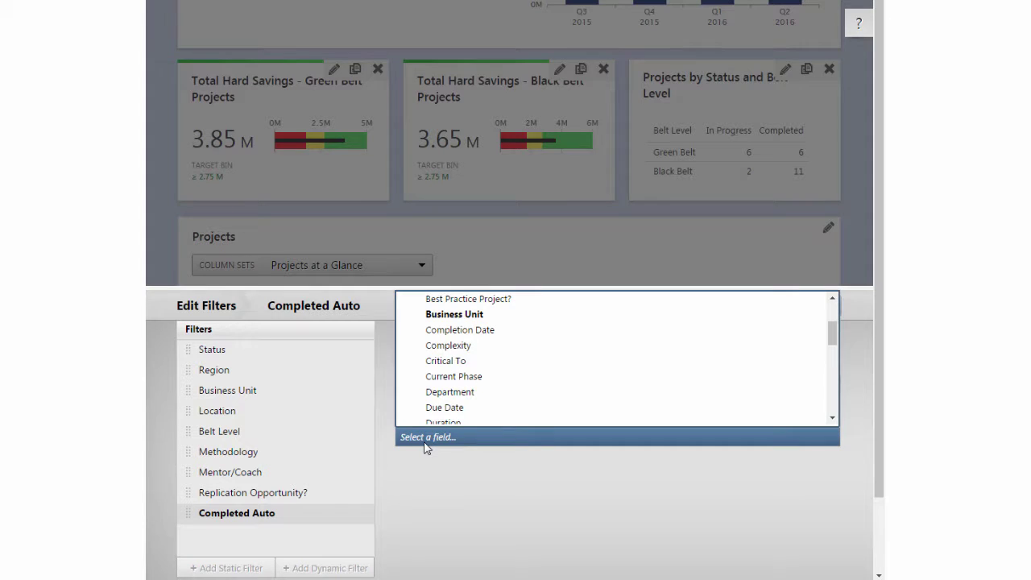
scroll(416, 403, "down", 5)
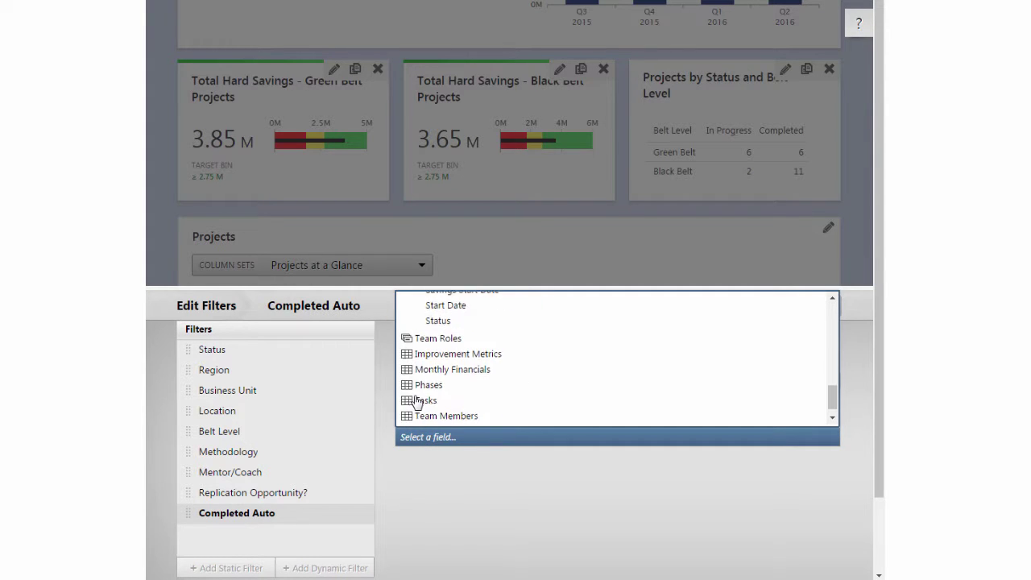
left_click(439, 322)
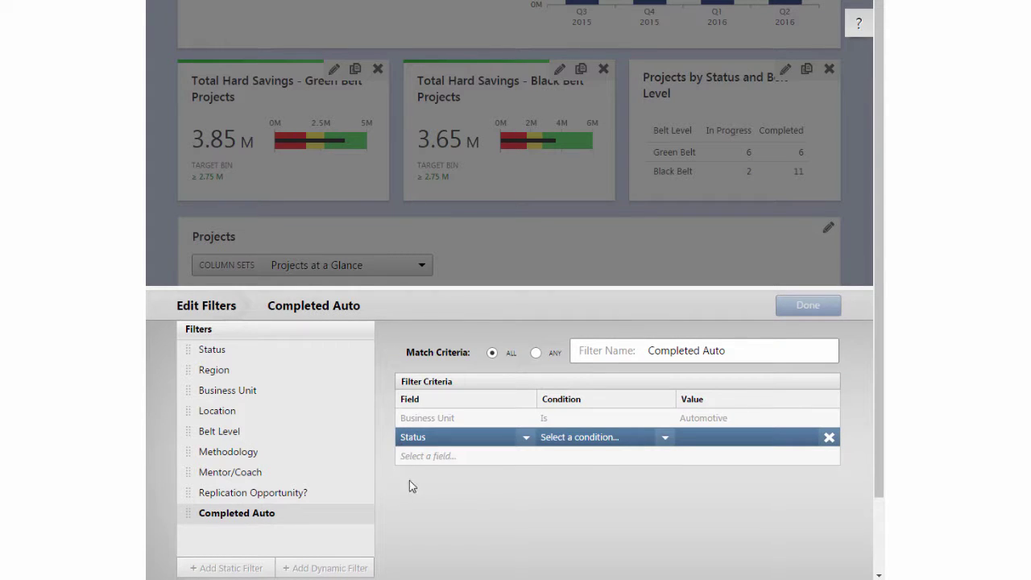
left_click(590, 441)
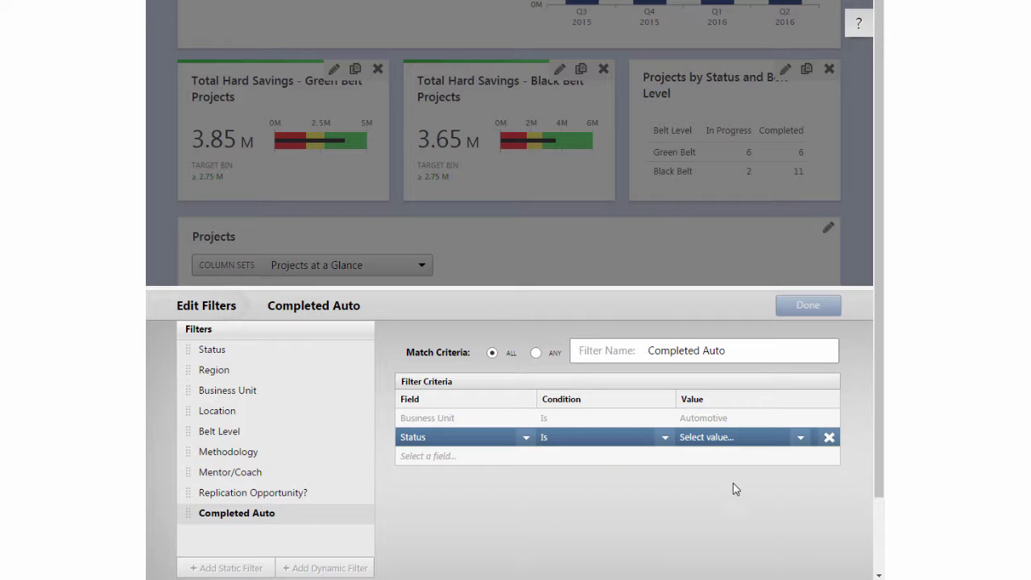
left_click(800, 438)
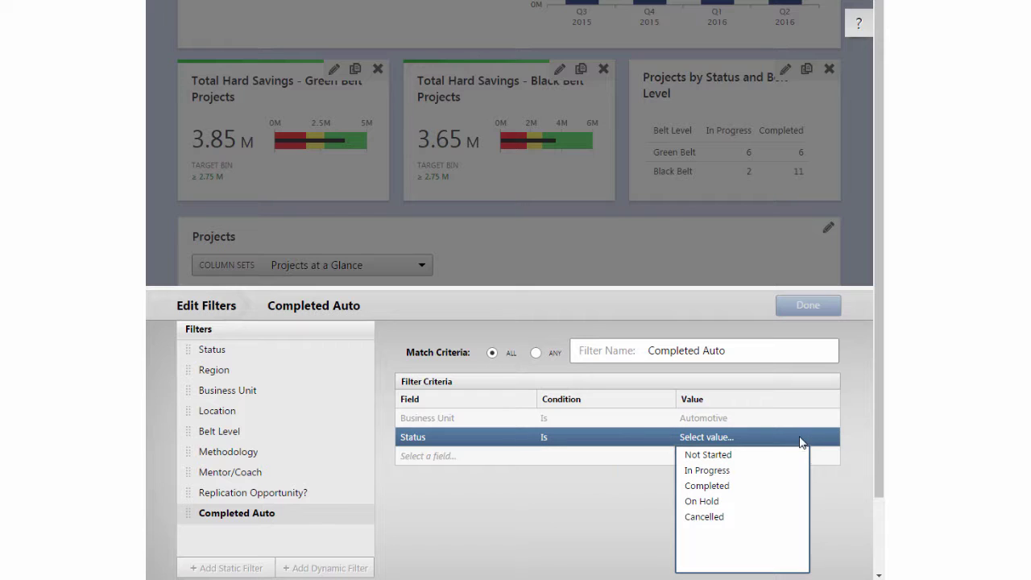
left_click(786, 488)
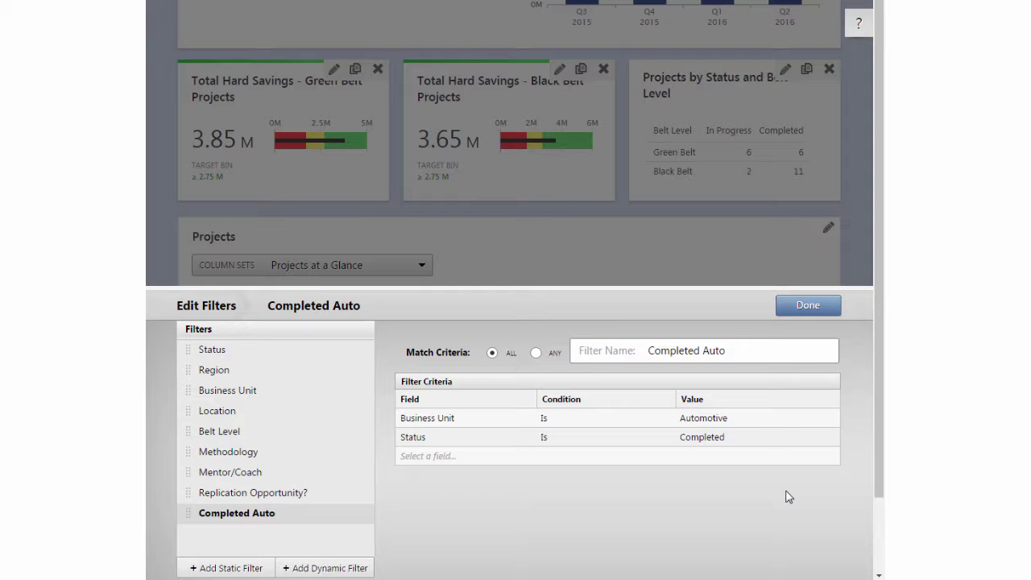
Apply the Completed Auto filter to the report and review the Projects table.
left_click(808, 306)
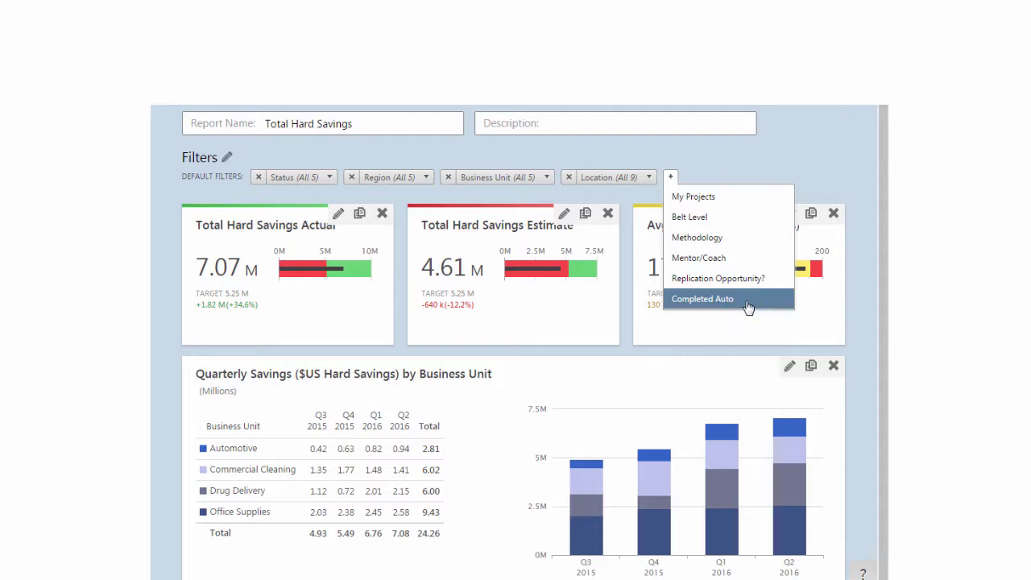
left_click(744, 299)
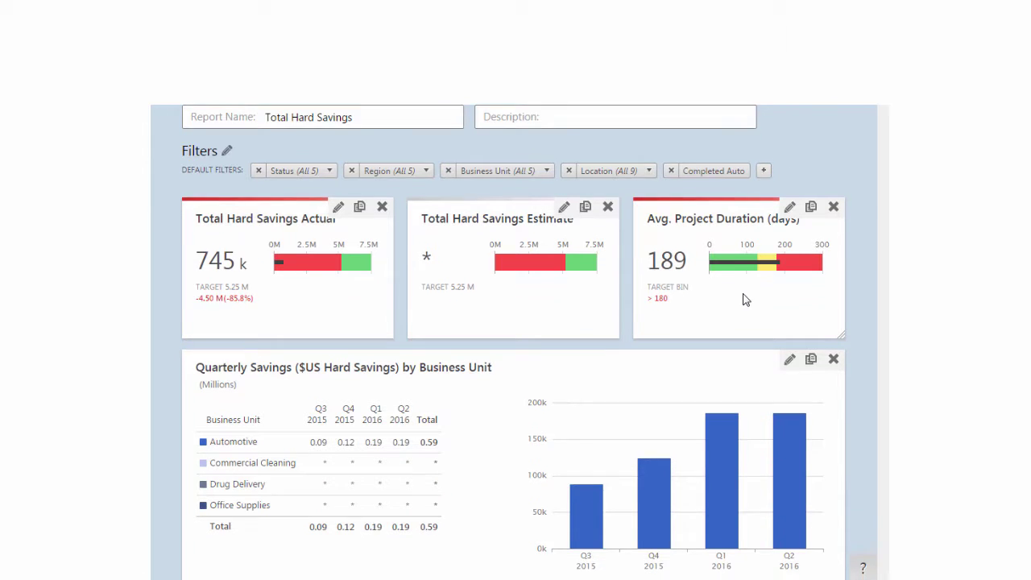
scroll(745, 299, "down", 2)
scroll(745, 300, "down", 3)
scroll(745, 299, "down", 3)
scroll(745, 300, "down", 2)
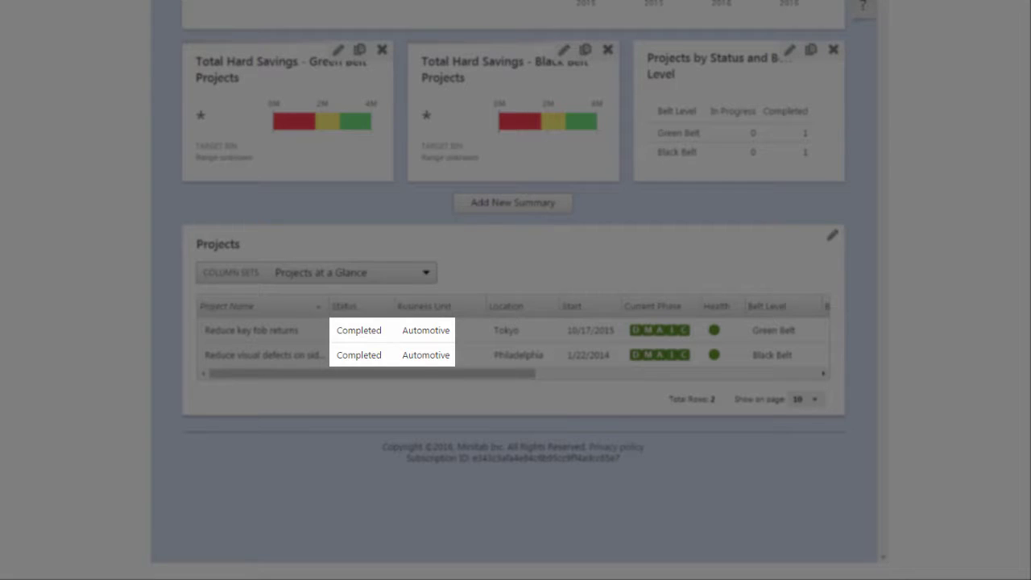
scroll(745, 137, "up", 2)
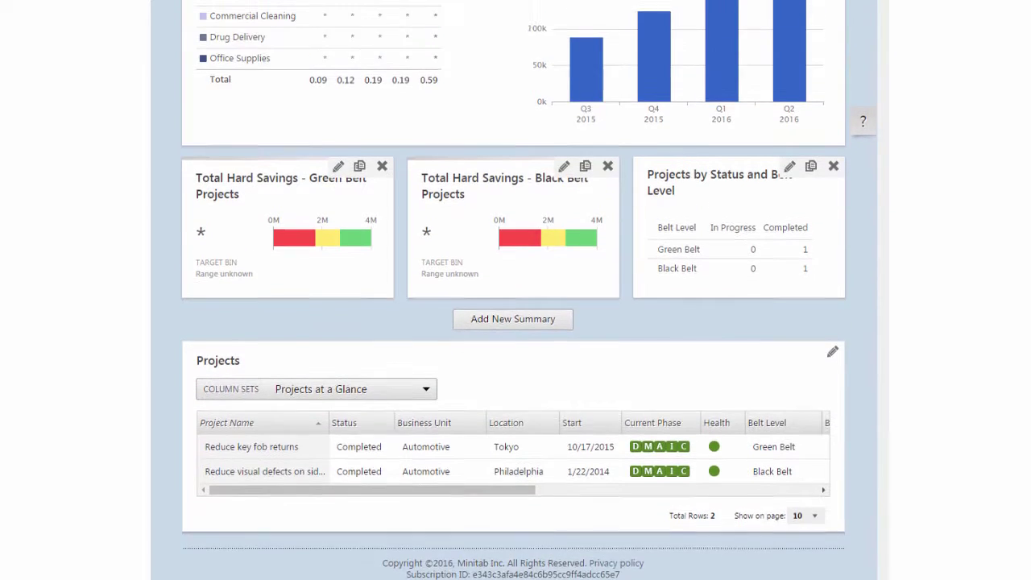
scroll(745, 137, "up", 3)
scroll(745, 137, "up", 2)
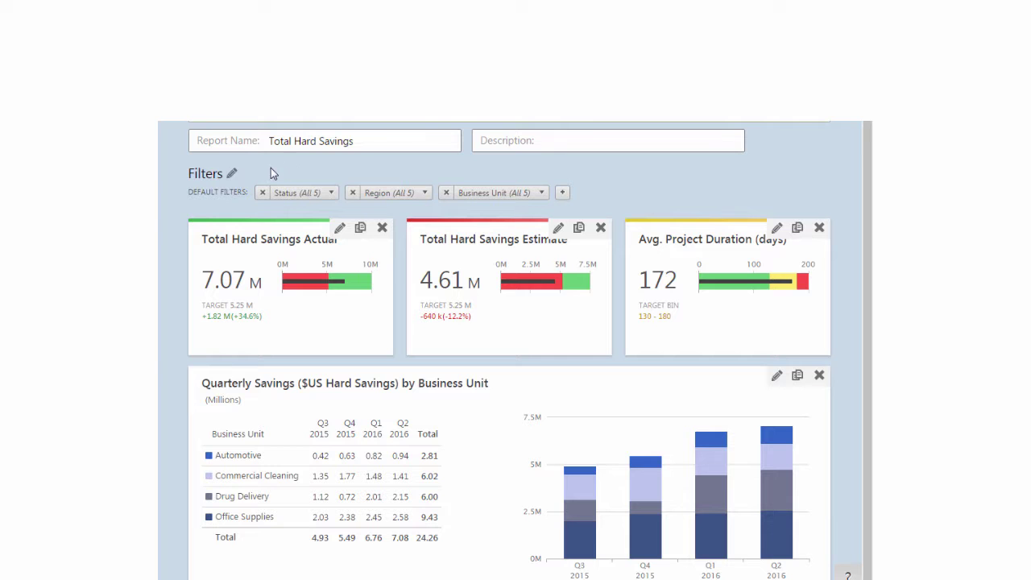
Create a dynamic filter on Location covering all nine city values.
scroll(188, 185, "down", 1)
scroll(172, 269, "down", 3)
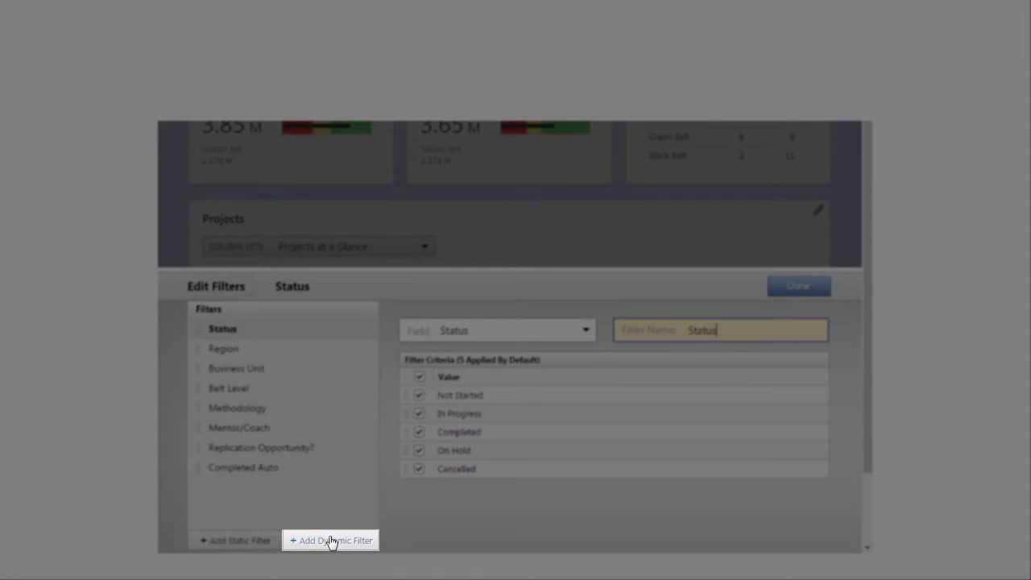
left_click(331, 540)
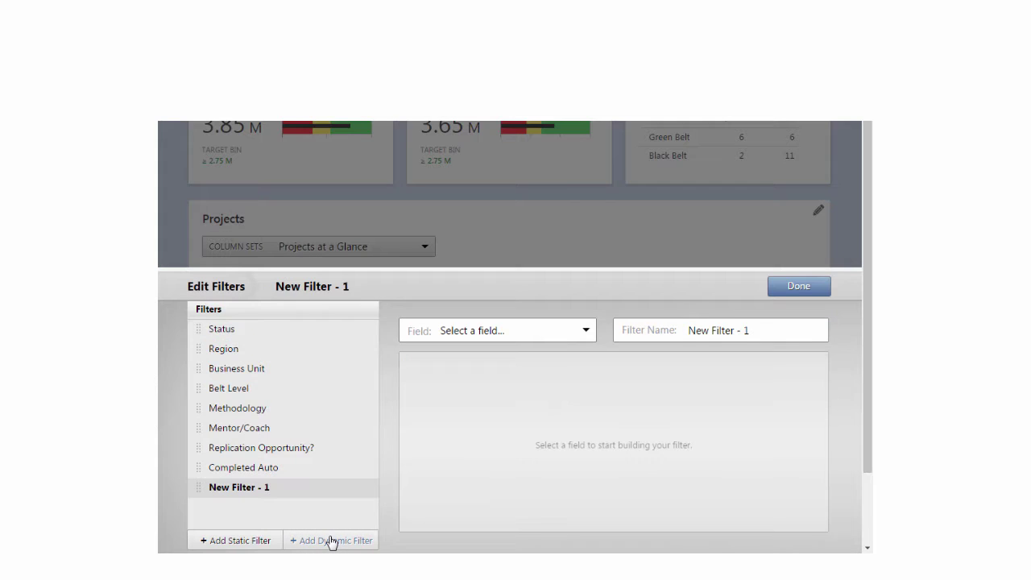
left_click(586, 331)
scroll(412, 376, "down", 5)
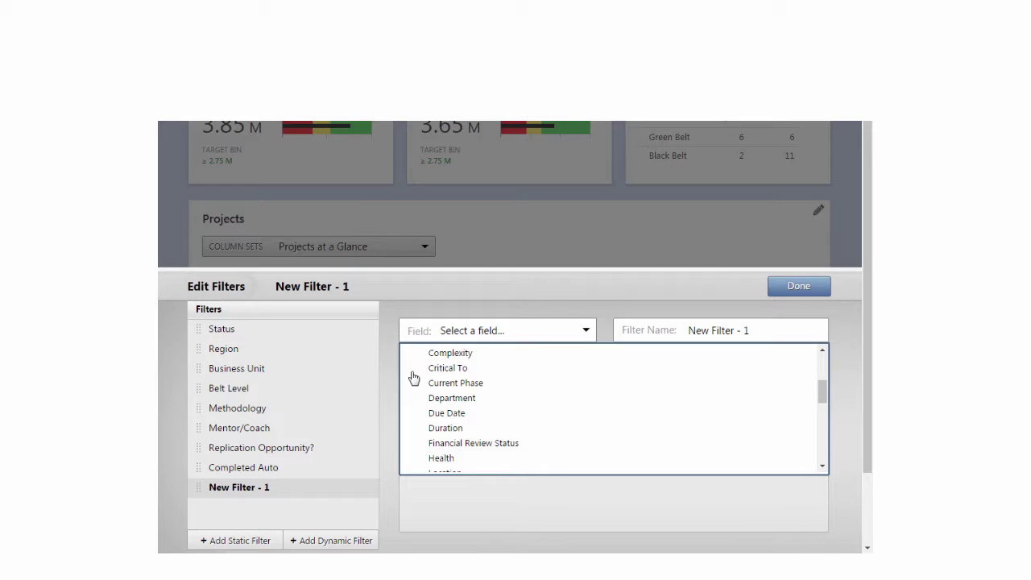
scroll(412, 376, "down", 3)
left_click(435, 405)
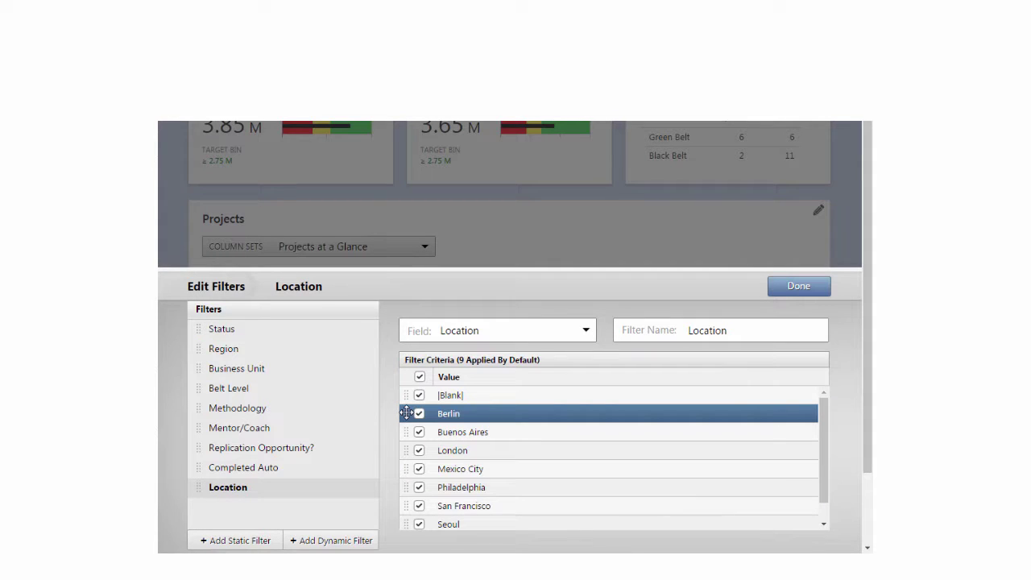
mouse_move(406, 413)
left_mouse_down()
mouse_move(400, 502)
mouse_move(403, 413)
left_mouse_up()
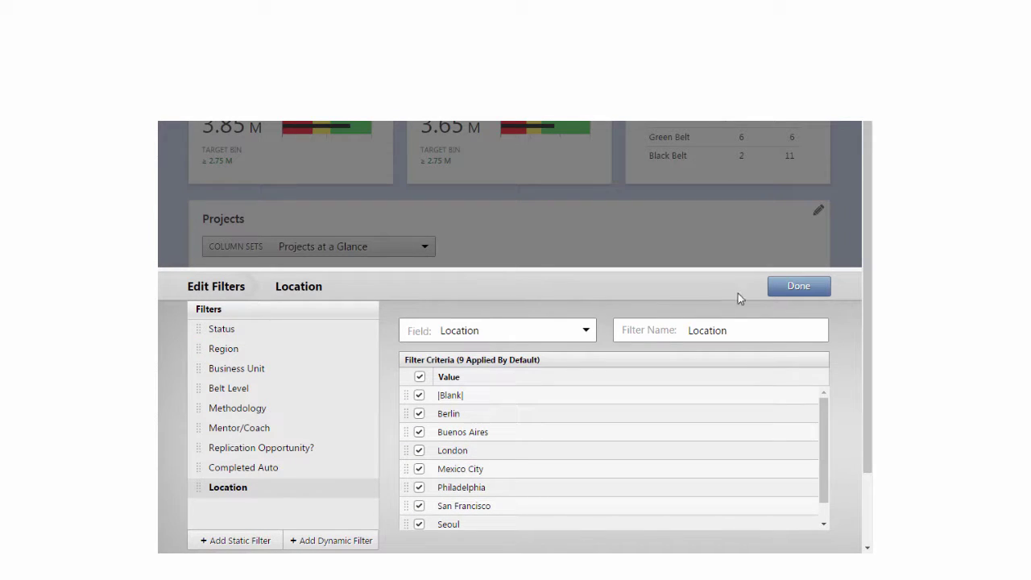
left_click(782, 288)
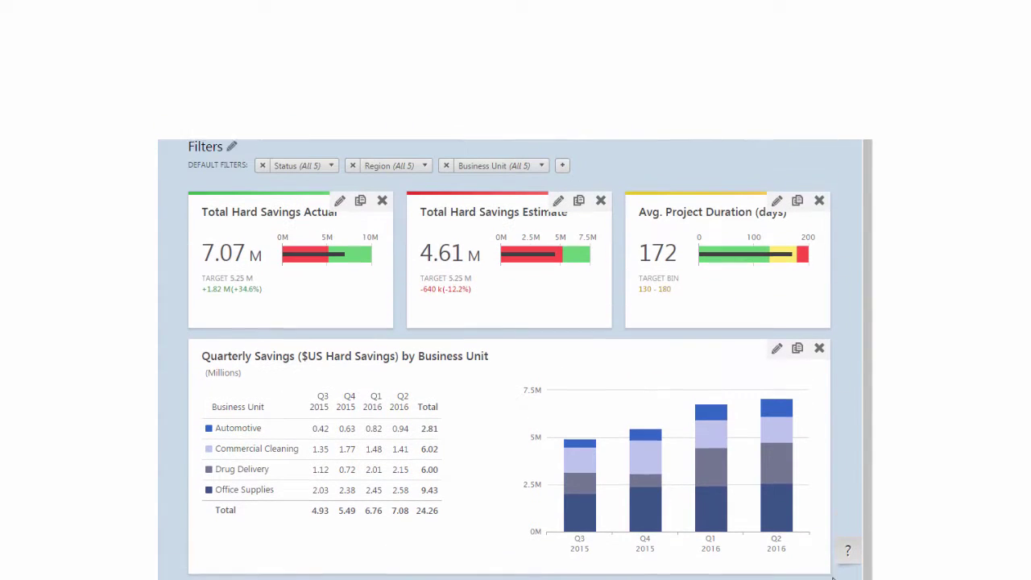
Add a default Location filter keeping only Philadelphia and San Francisco, excluding all other cities.
left_click(563, 180)
left_click(636, 321)
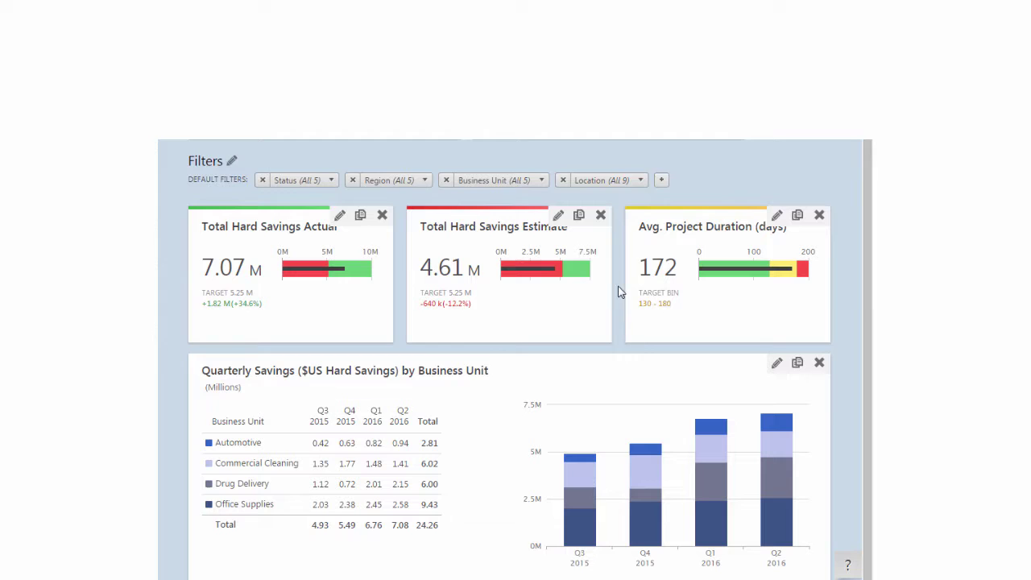
left_click(639, 180)
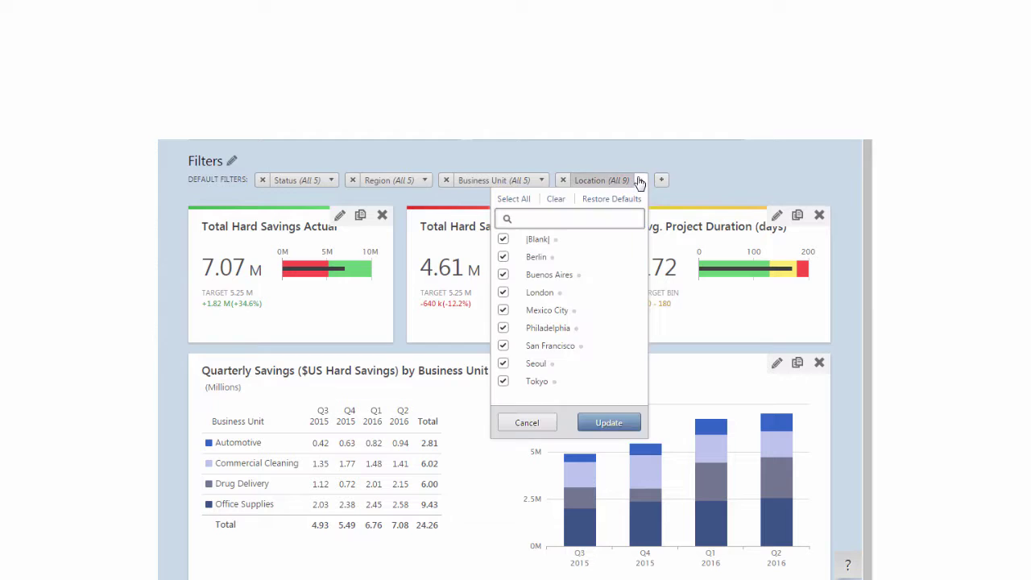
left_click(503, 239)
left_click(503, 257)
left_click(504, 275)
left_click(503, 293)
left_click(504, 310)
left_click(503, 364)
left_click(504, 381)
left_click(609, 424)
scroll(635, 355, "down", 1)
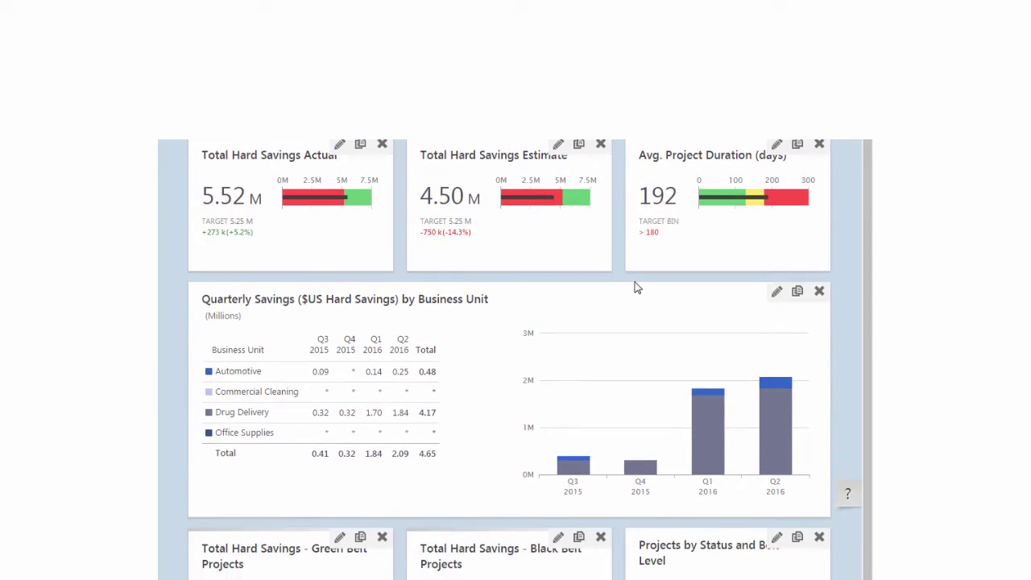
scroll(636, 288, "down", 2)
scroll(636, 288, "down", 2)
scroll(516, 359, "down", 1)
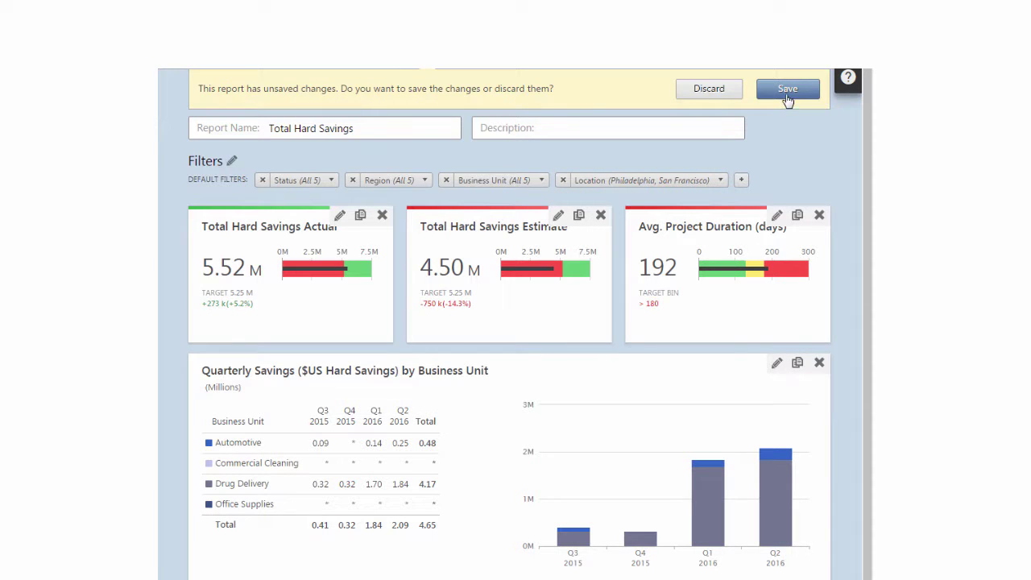
Save the report and verify the Location filter shows Philadelphia and San Francisco.
left_click(787, 92)
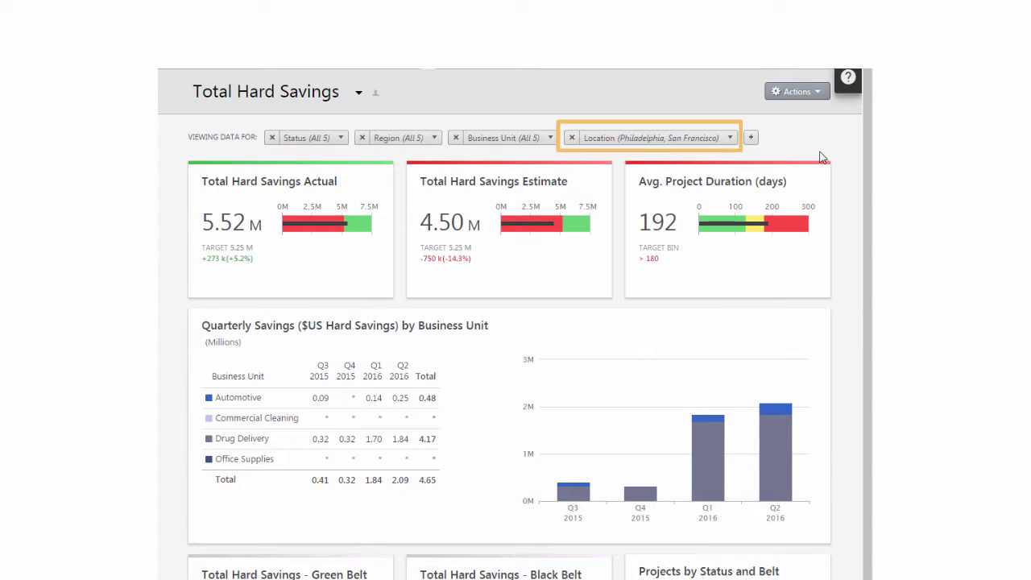
left_click(731, 138)
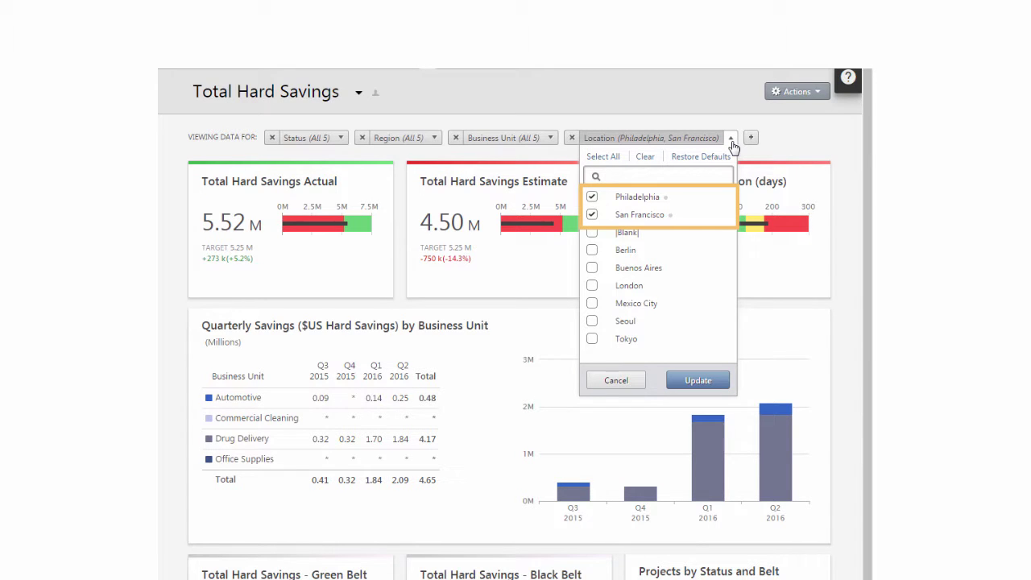
left_click(731, 140)
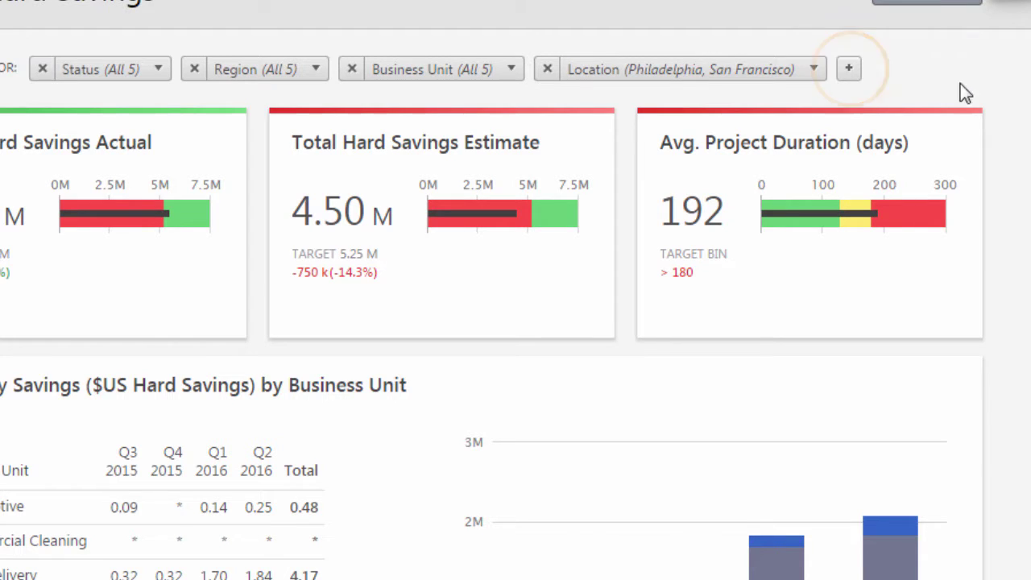
Add the Completed Auto filter to the report's filter bar.
left_click(849, 69)
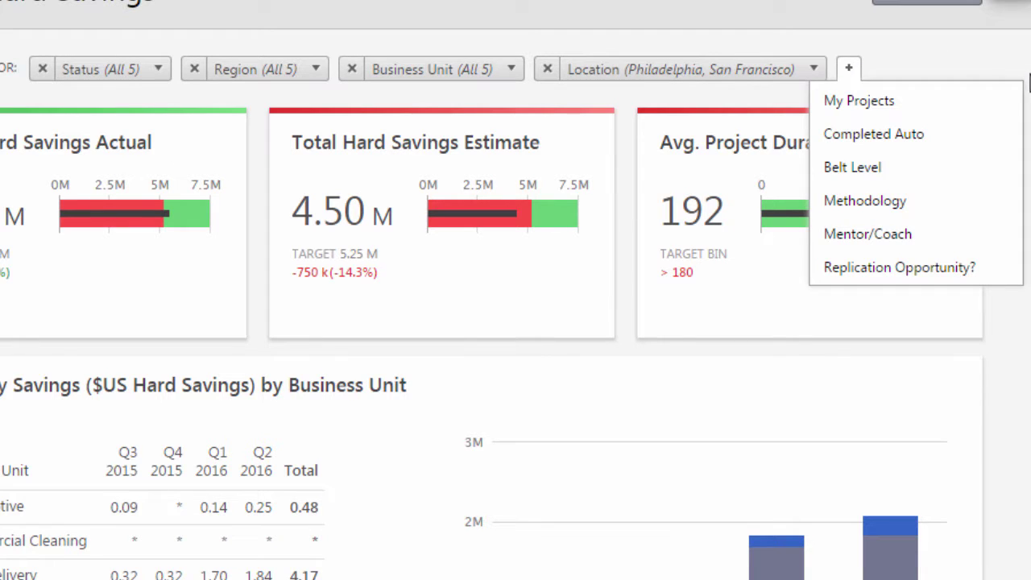
left_click(1007, 139)
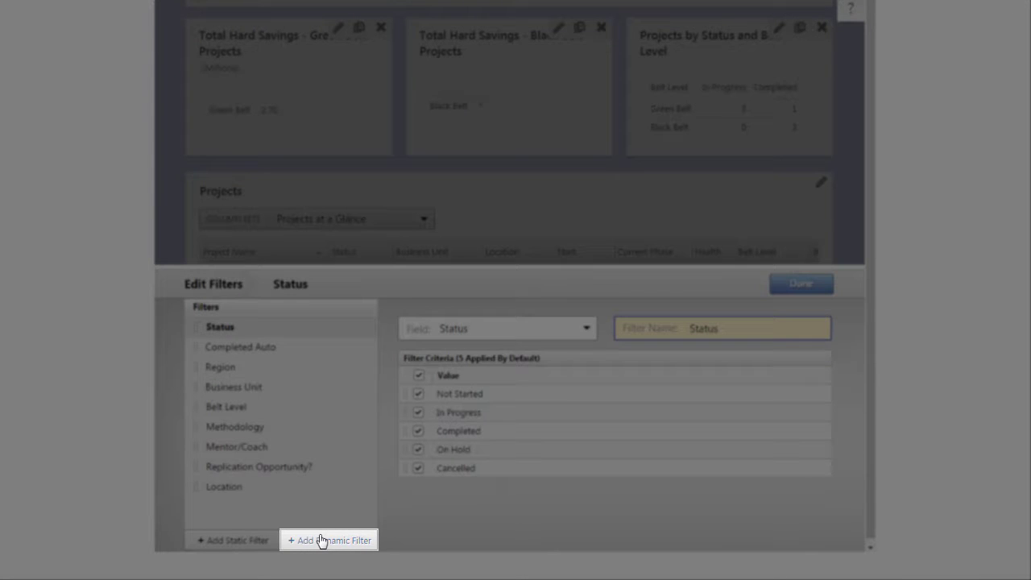
Create a dynamic filter on Project Financial Totals > Project Estimated Hard Savings.
left_click(321, 541)
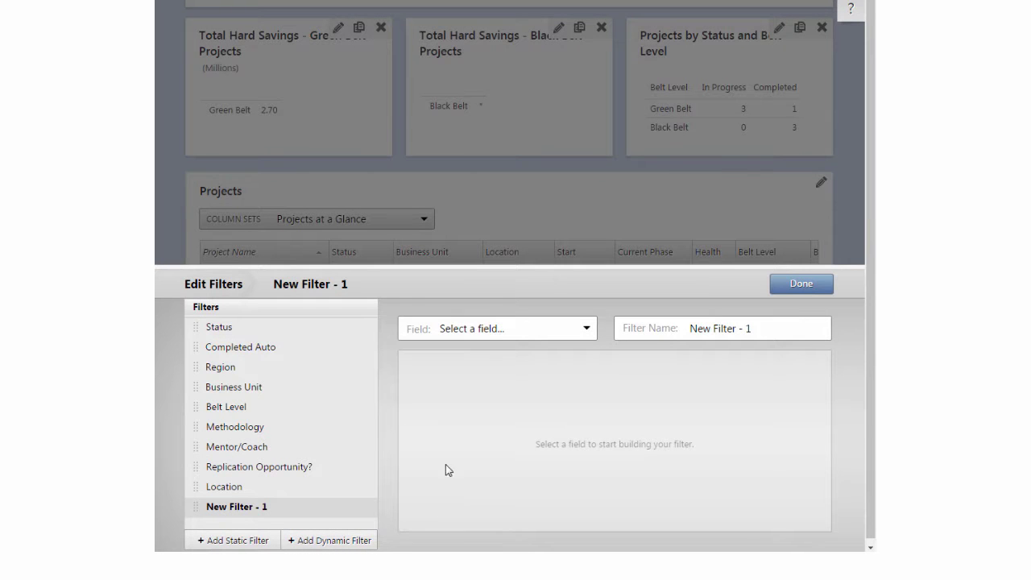
left_click(472, 337)
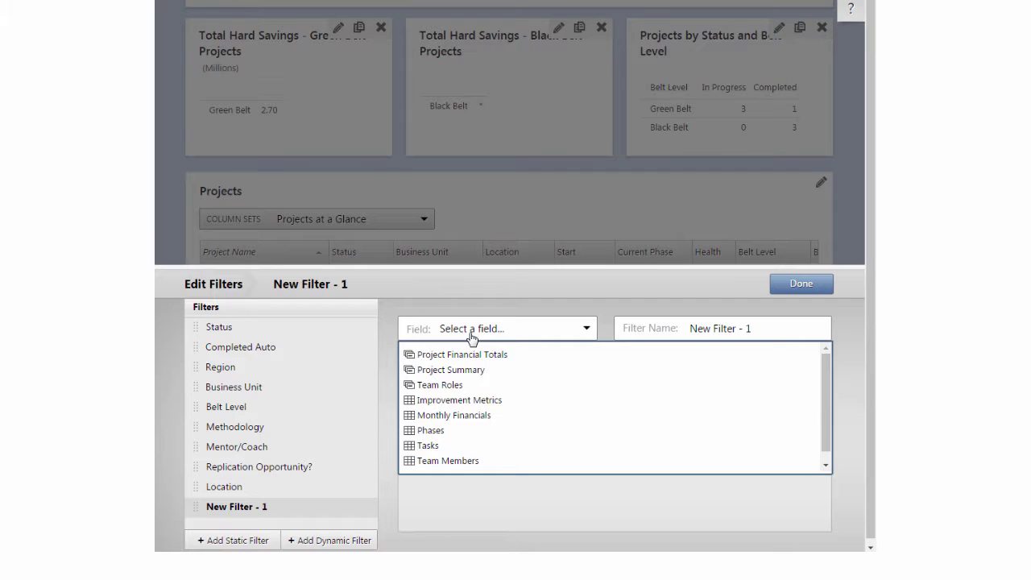
left_click(472, 355)
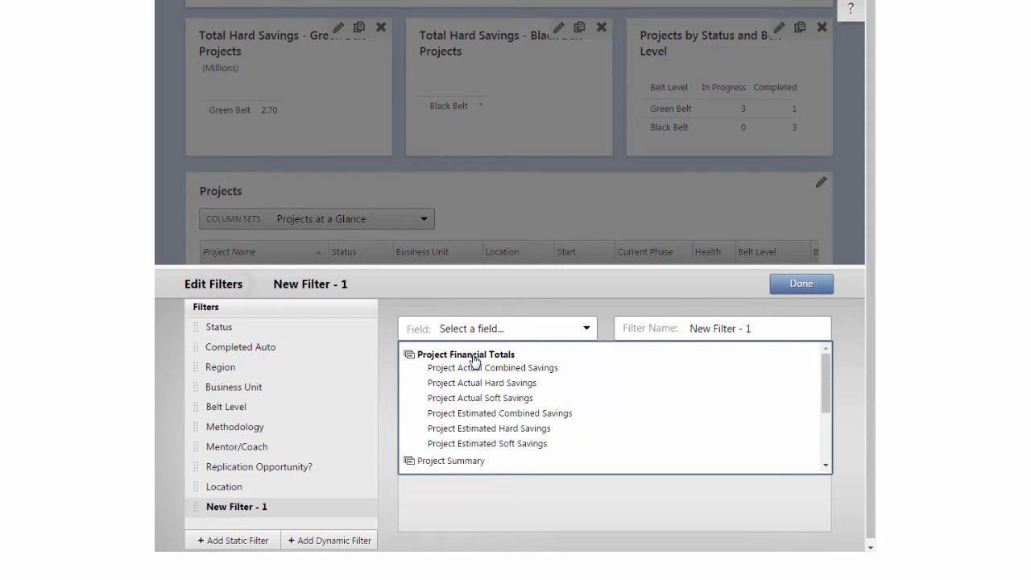
left_click(467, 429)
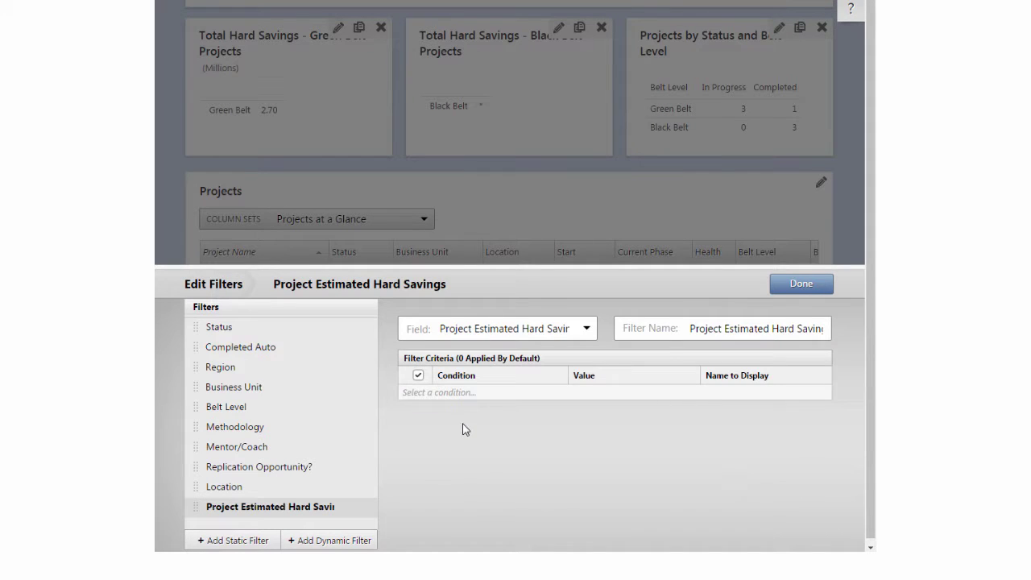
Define the High Impact range as estimated hard savings ≥ 1000000.
left_click(467, 394)
left_click(466, 394)
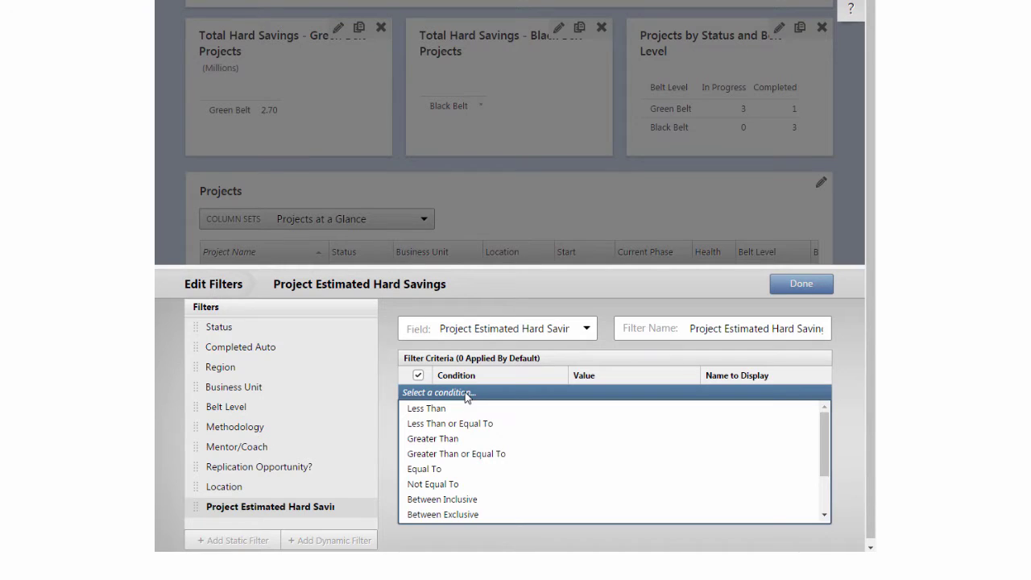
left_click(416, 458)
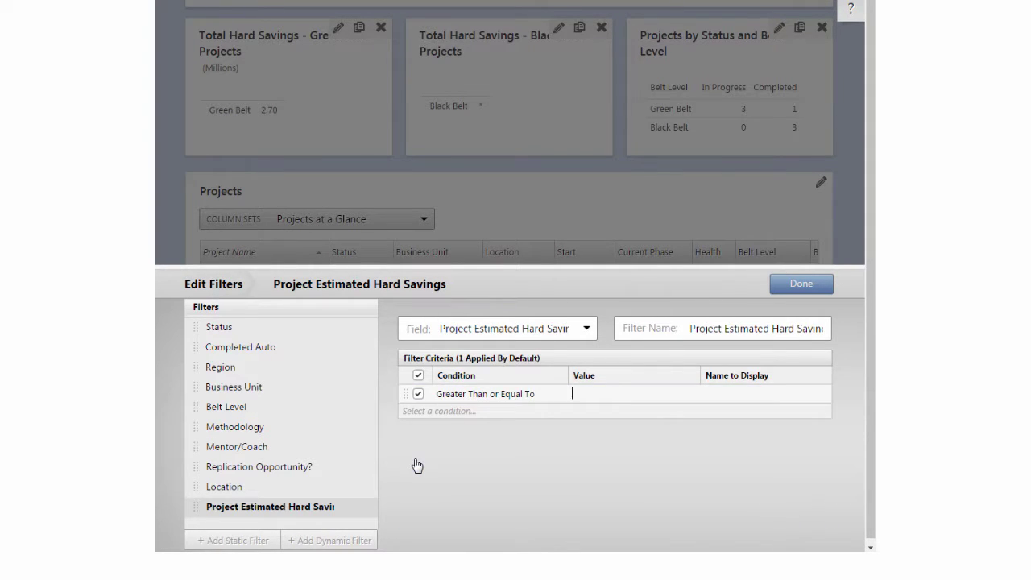
type("100000")
type("0")
key("Tab")
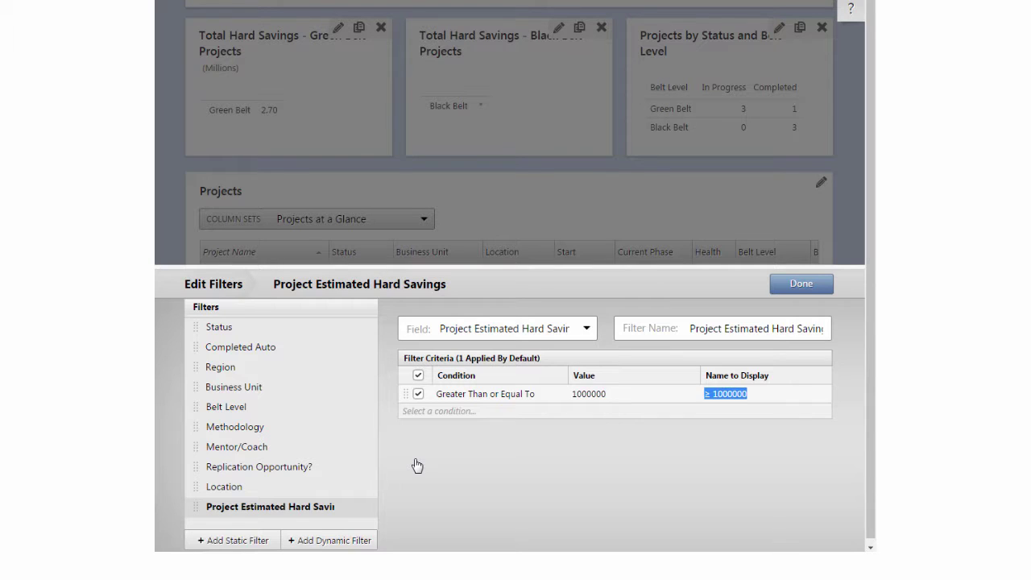
type("High I")
type("mpact")
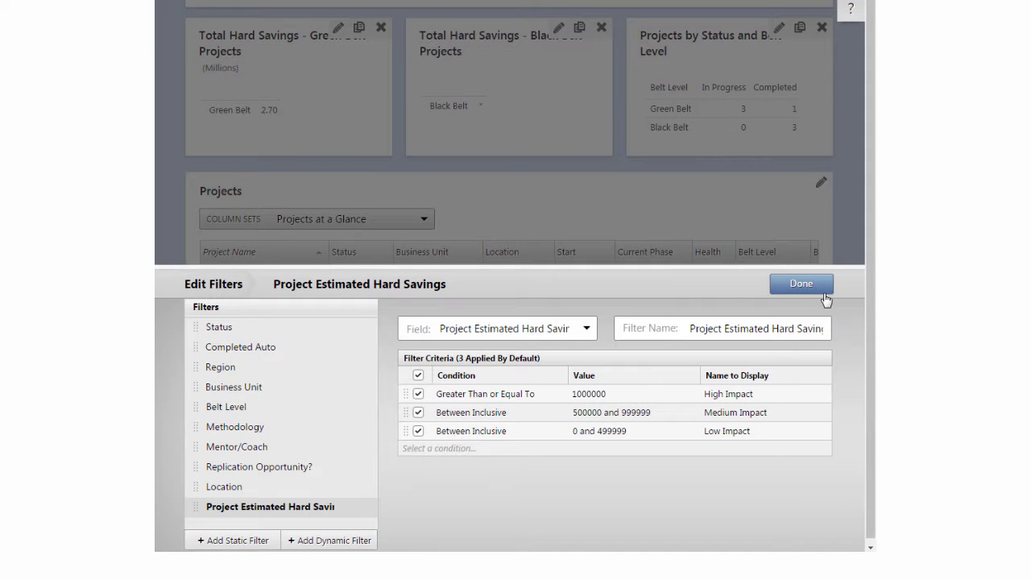
Add Project Estimated Hard Savings to the report's default filters and view its impact levels.
left_click(824, 290)
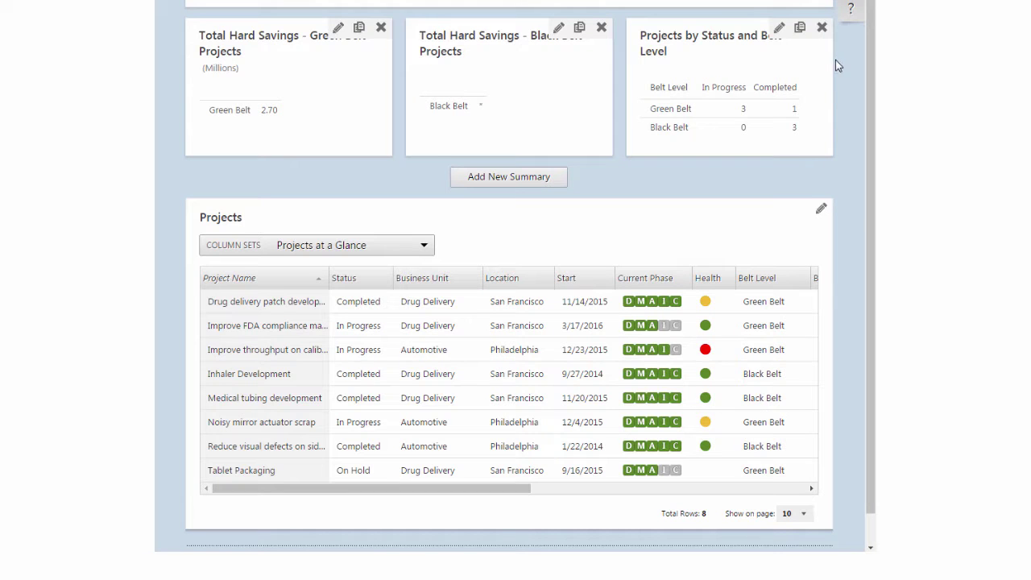
scroll(837, 113, "up", 10)
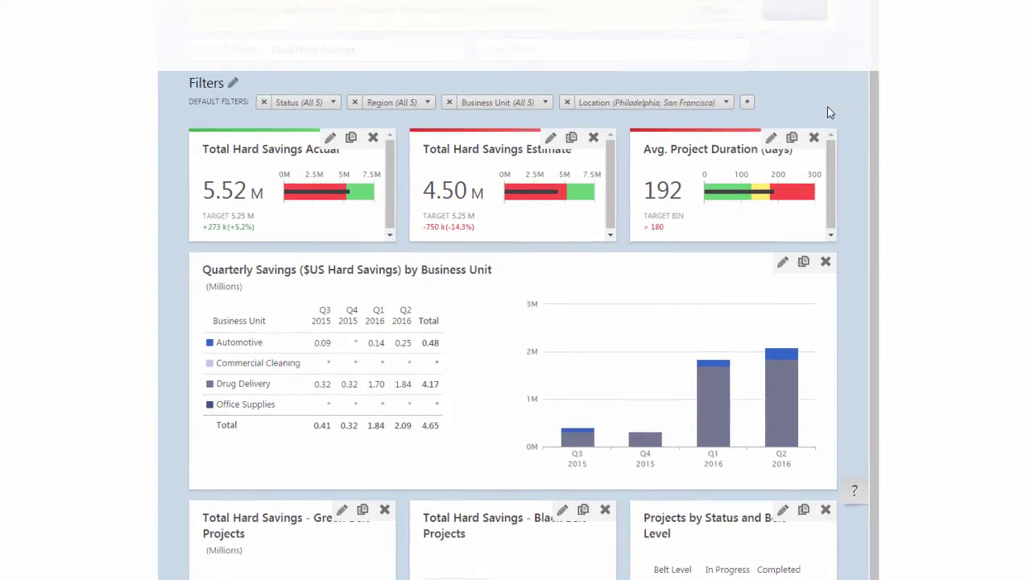
left_click(749, 182)
left_click(855, 315)
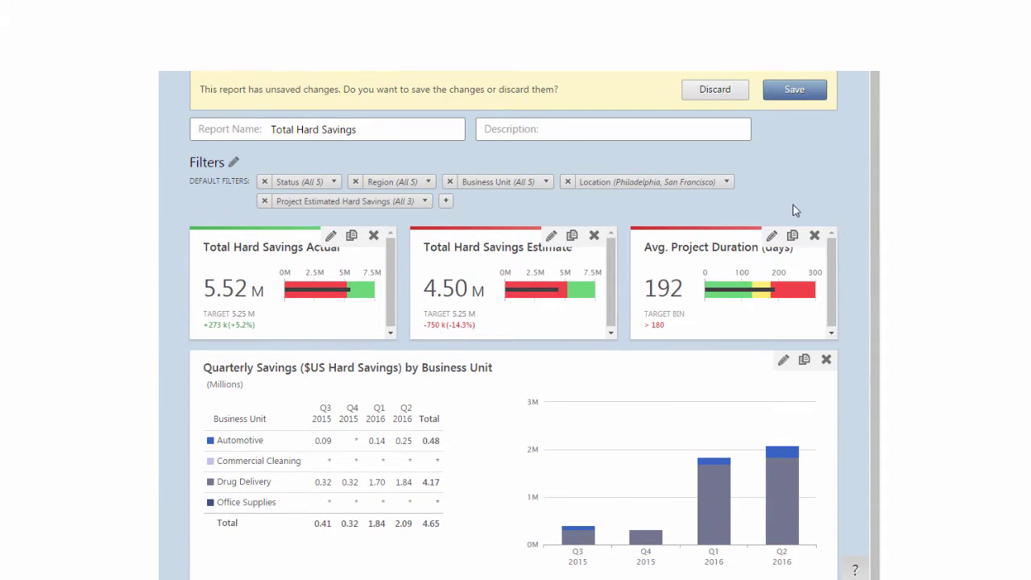
left_click(426, 202)
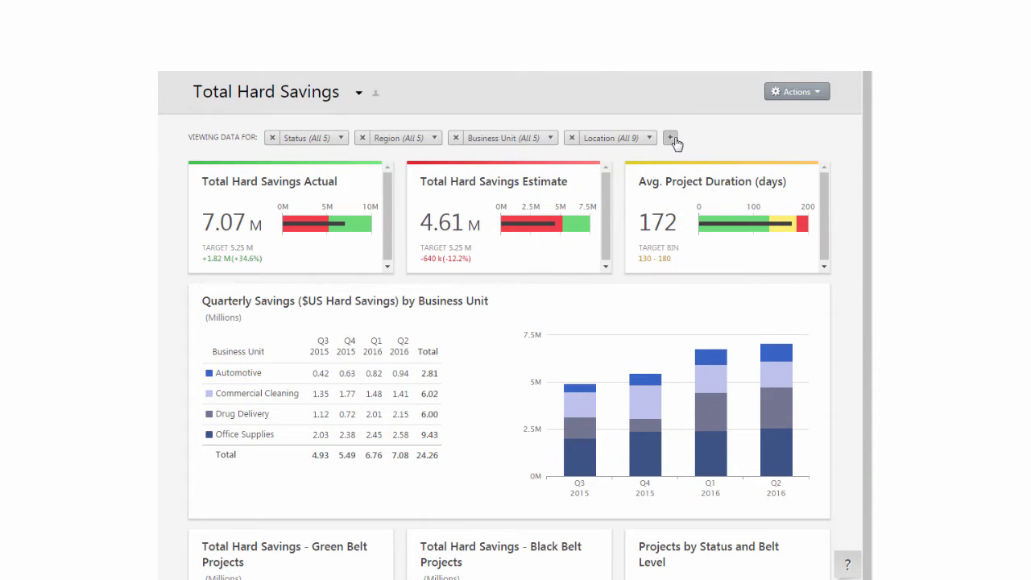
left_click(671, 139)
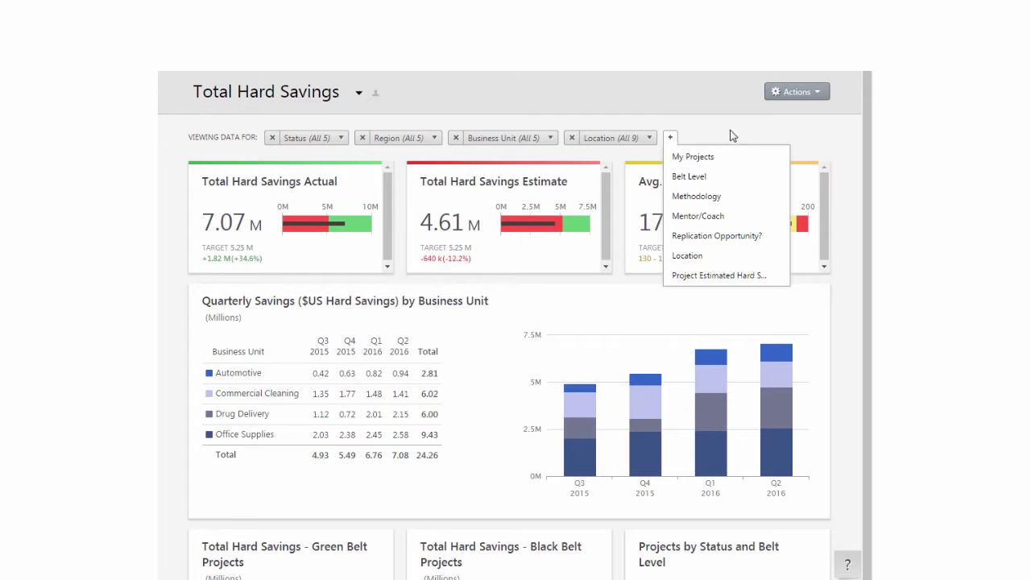
left_click(758, 199)
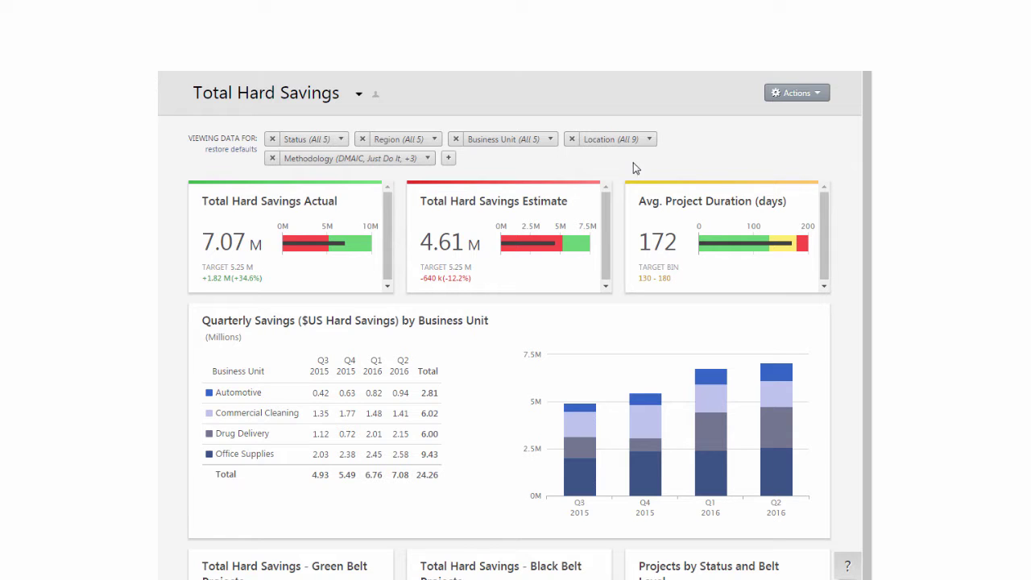
left_click(273, 158)
left_click(572, 139)
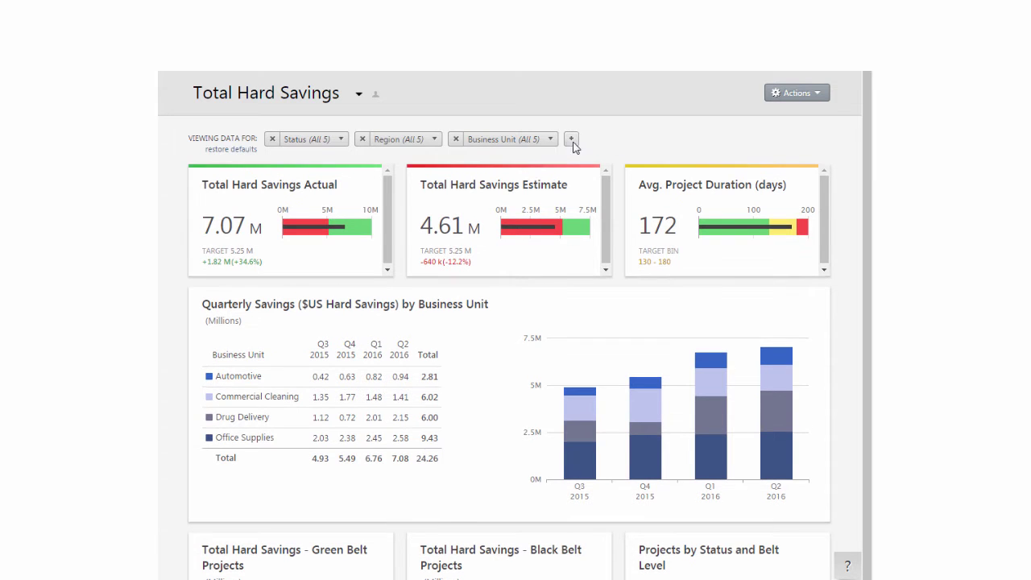
left_click(233, 151)
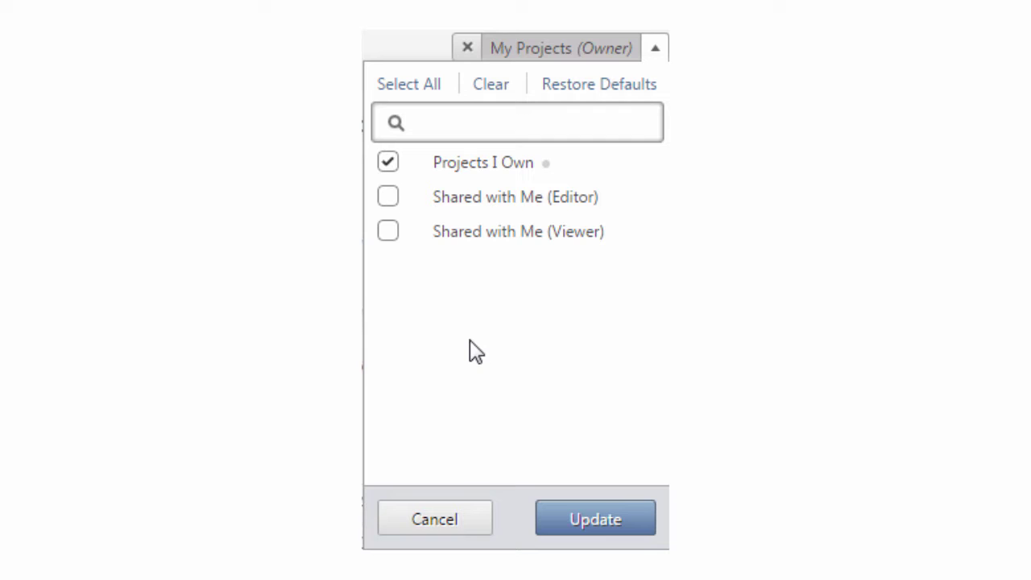
Add Shared with Me (Editor) and Shared with Me (Viewer) to the My Projects filter alongside Projects I Own.
left_click(390, 201)
left_click(388, 234)
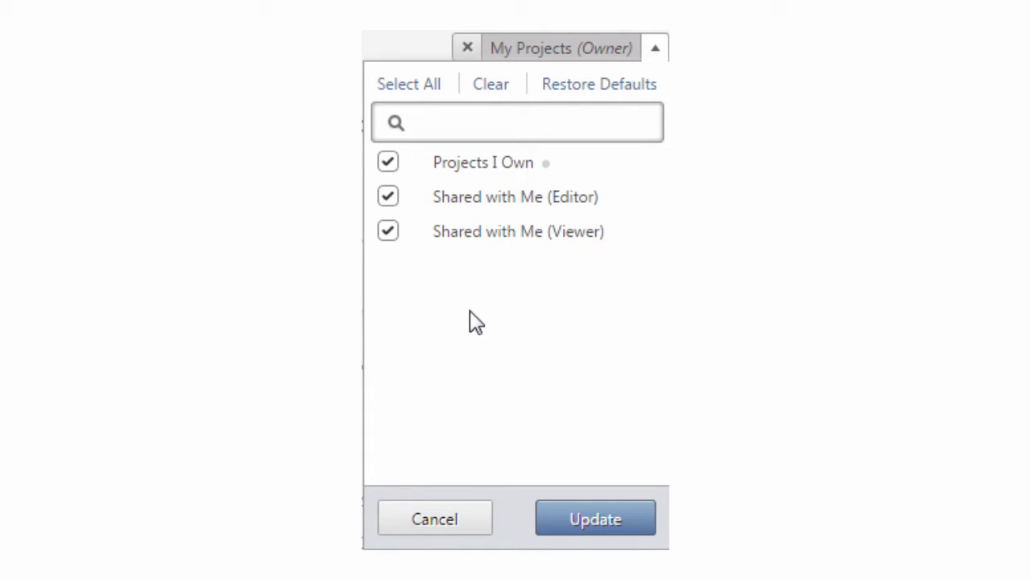